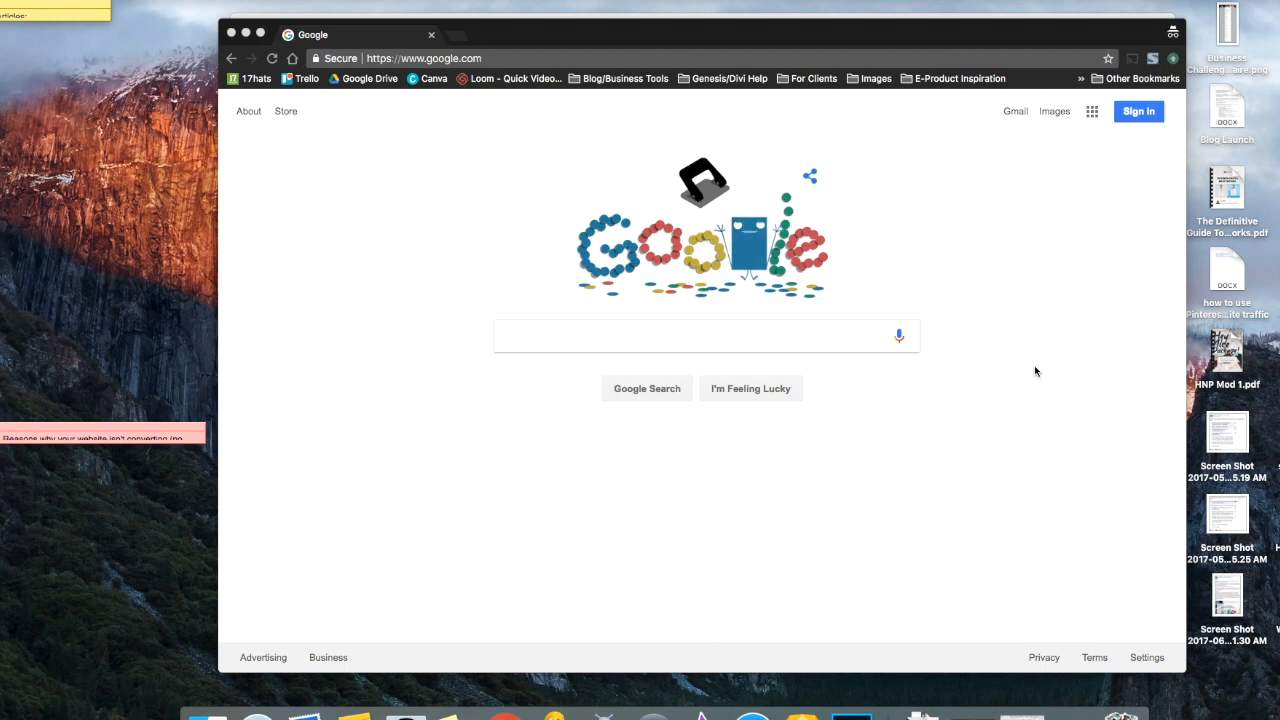
Step: Search Google for 'google search console' and follow the Search Console result to its welcome page
{"action": "left_click", "coordinate": [694, 338]}
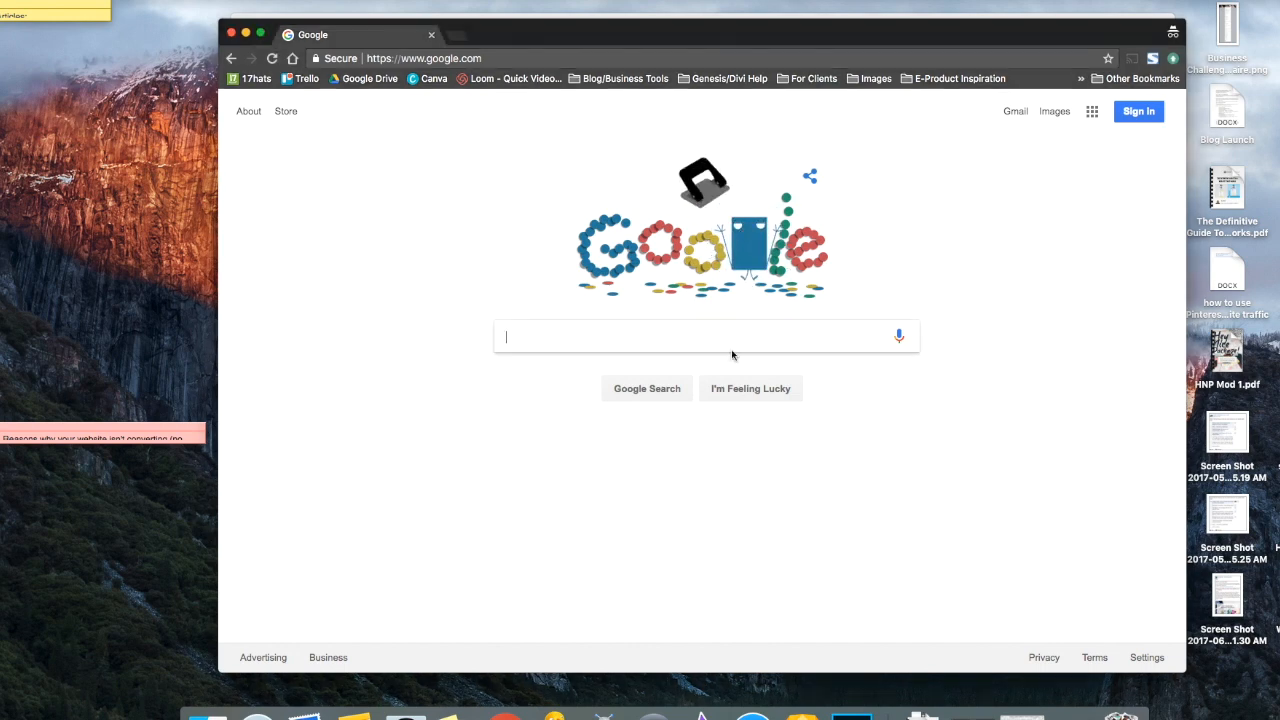
{"action": "type", "text": "Google searc"}
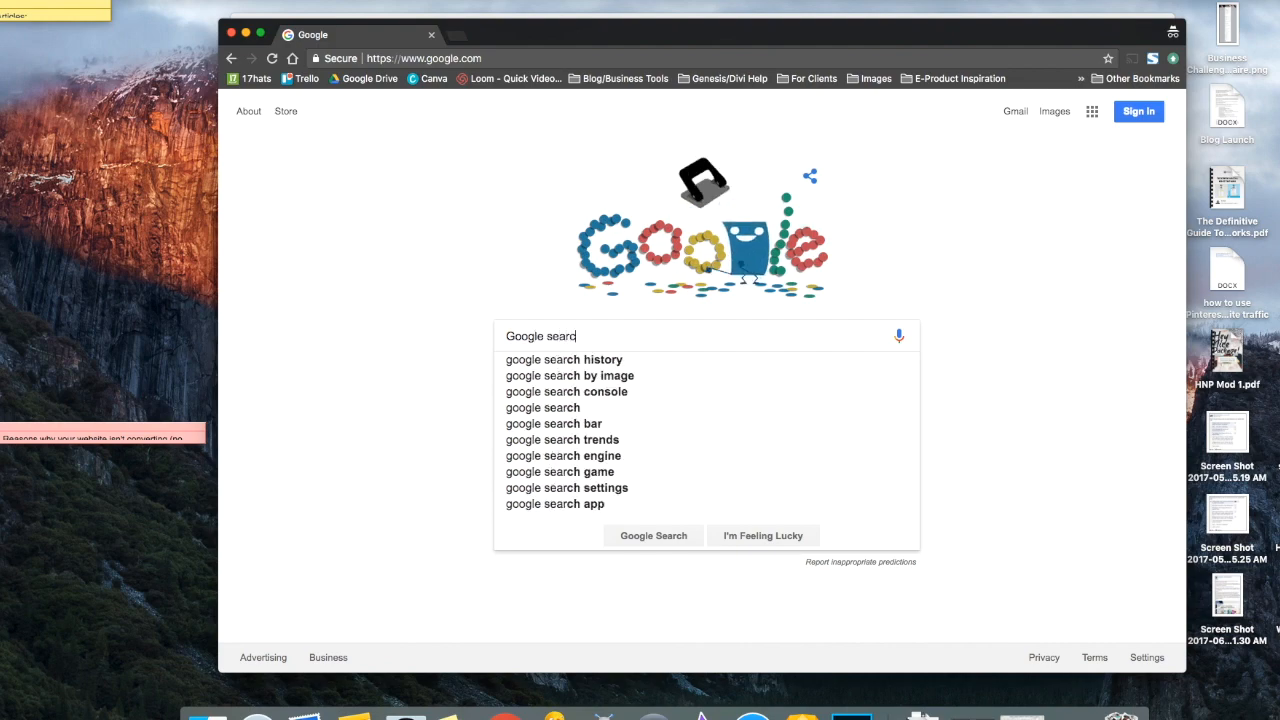
{"action": "type", "text": "h con"}
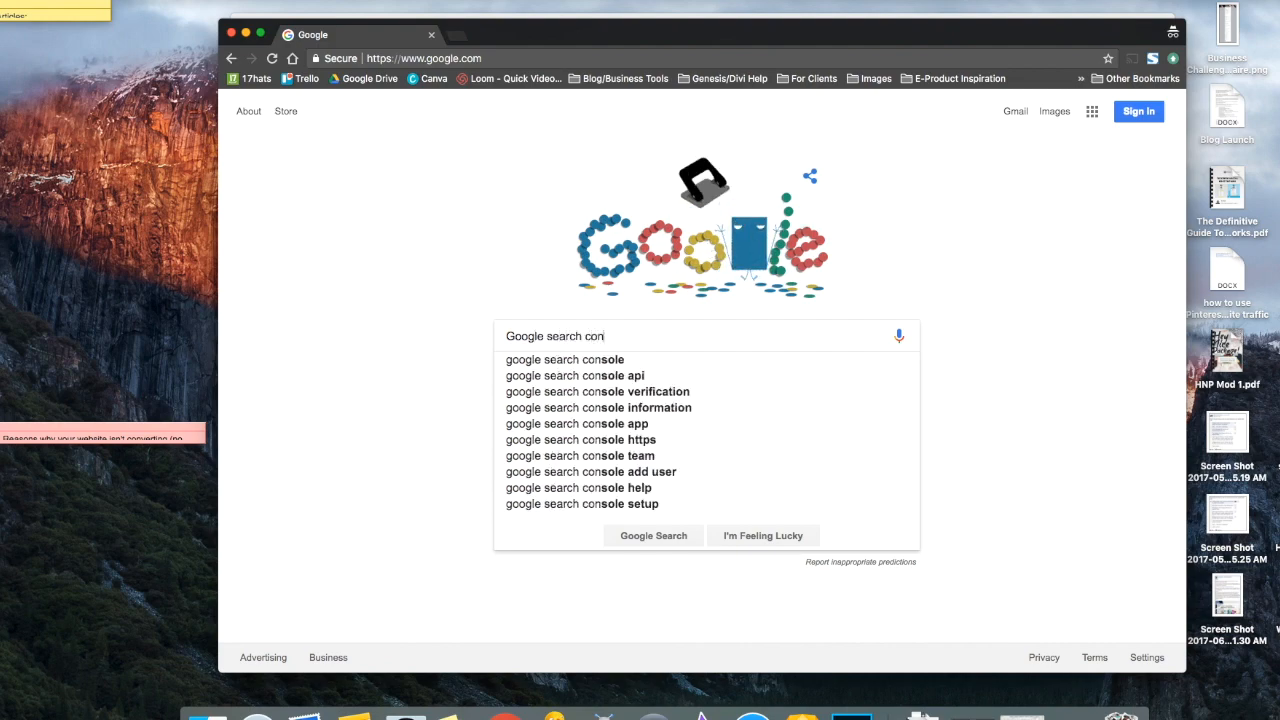
{"action": "key", "text": "Down"}
{"action": "key", "text": "Return"}
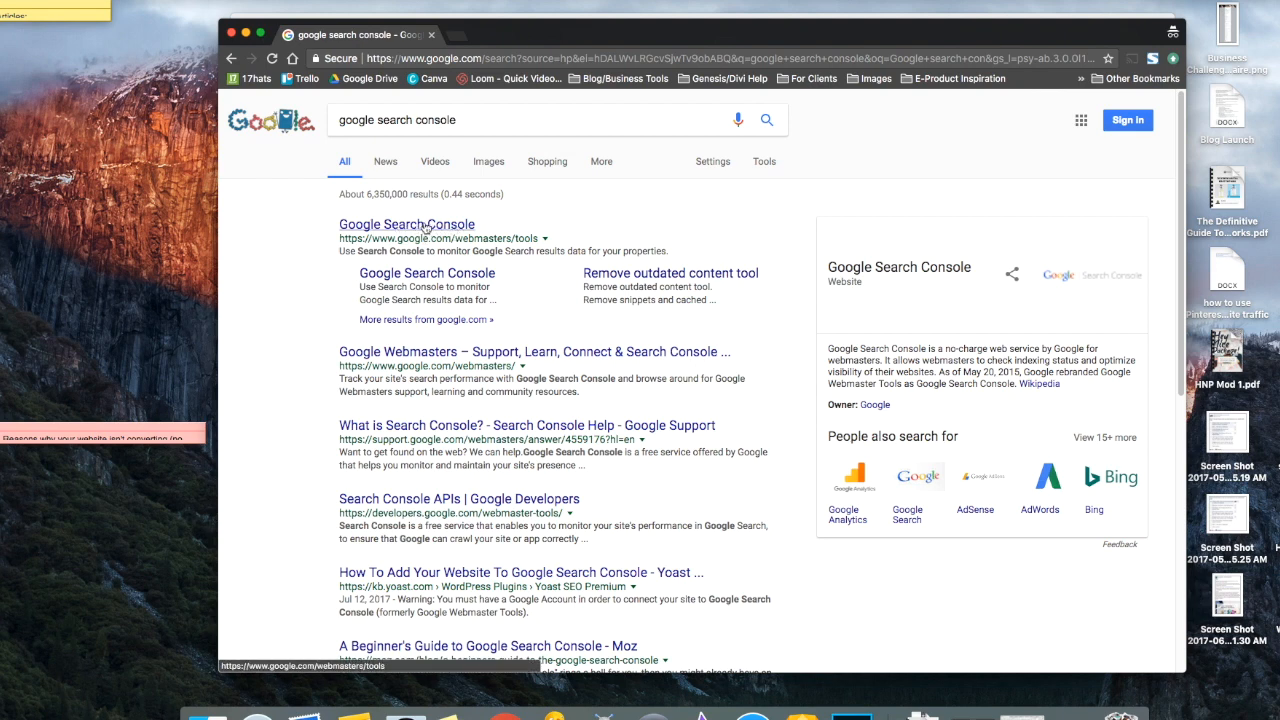
{"action": "left_click", "coordinate": [425, 227]}
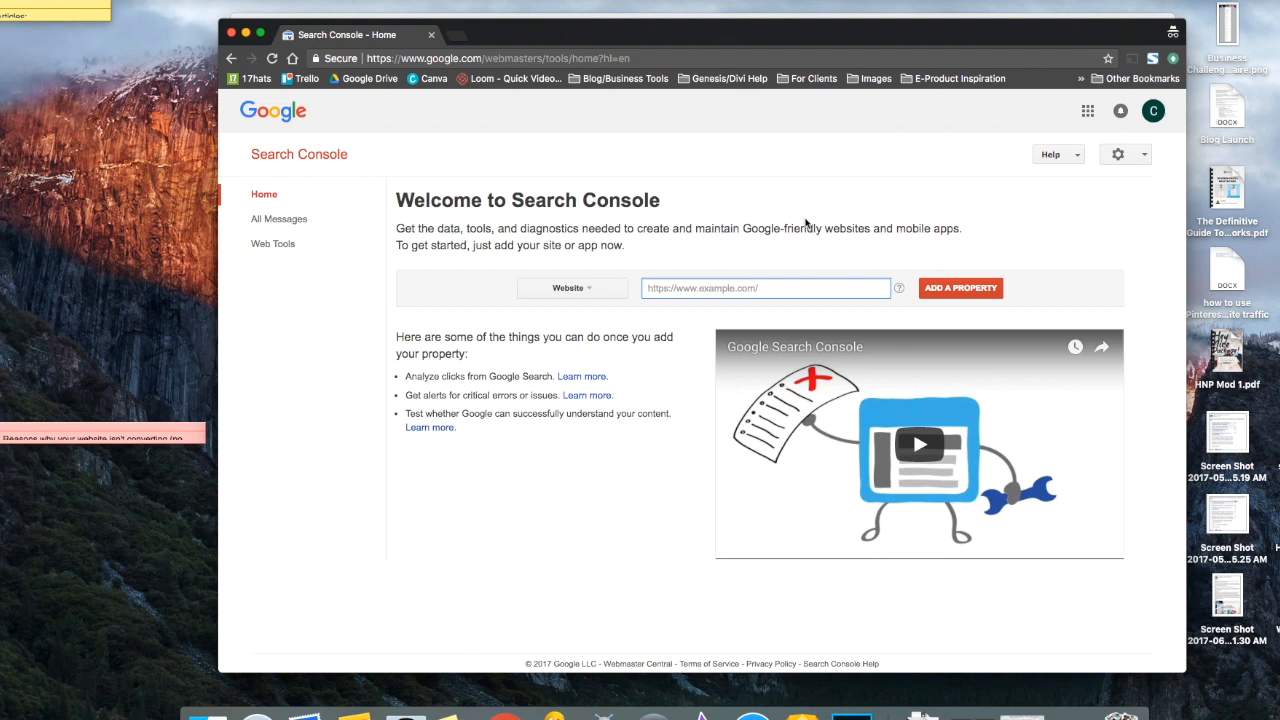
{"action": "type", "text": "https://www.mariahmagazine.com"}
{"action": "left_click", "coordinate": [958, 290]}
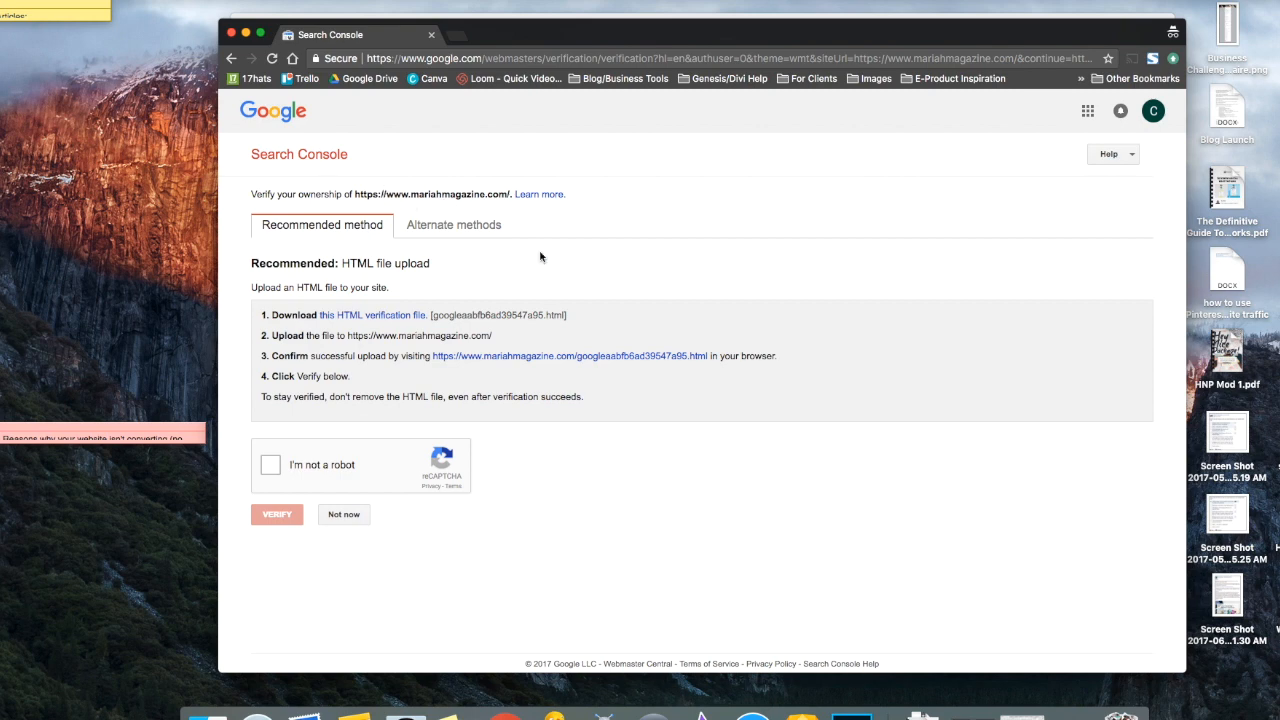
Step: Attempt ownership verification via the Google Analytics alternate method, which fails twice
{"action": "left_click", "coordinate": [460, 230]}
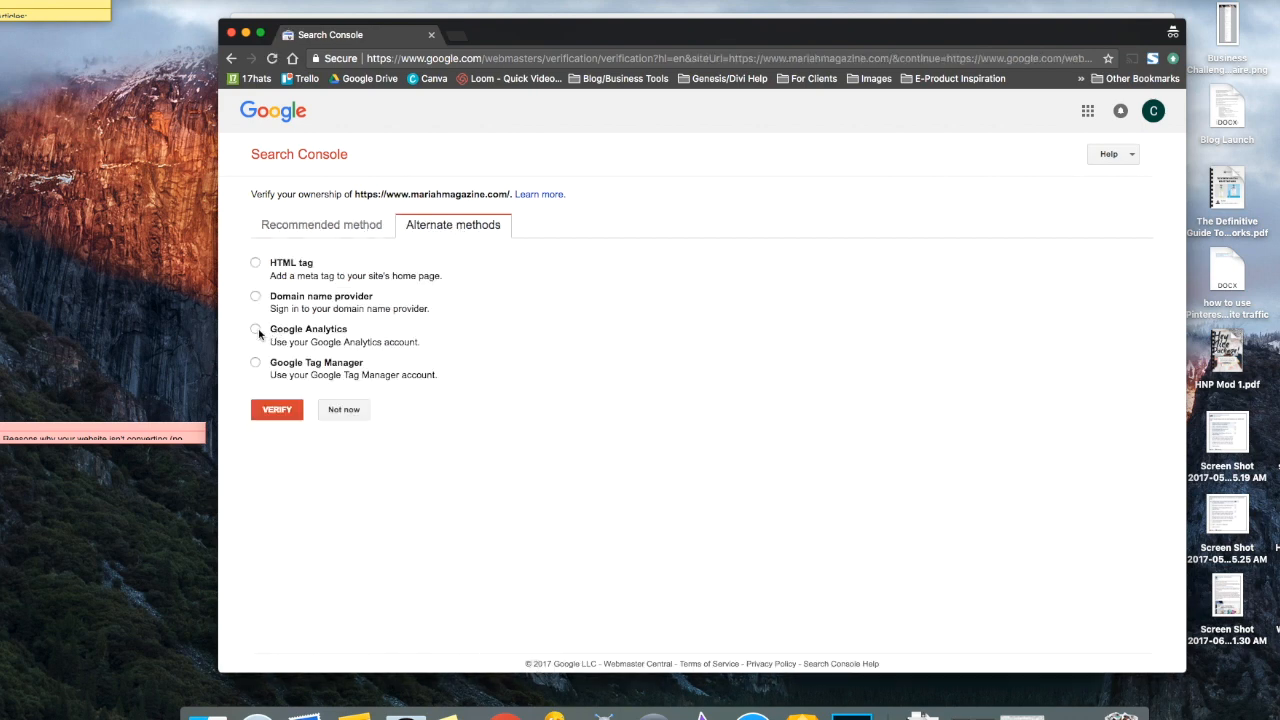
{"action": "left_click", "coordinate": [256, 330]}
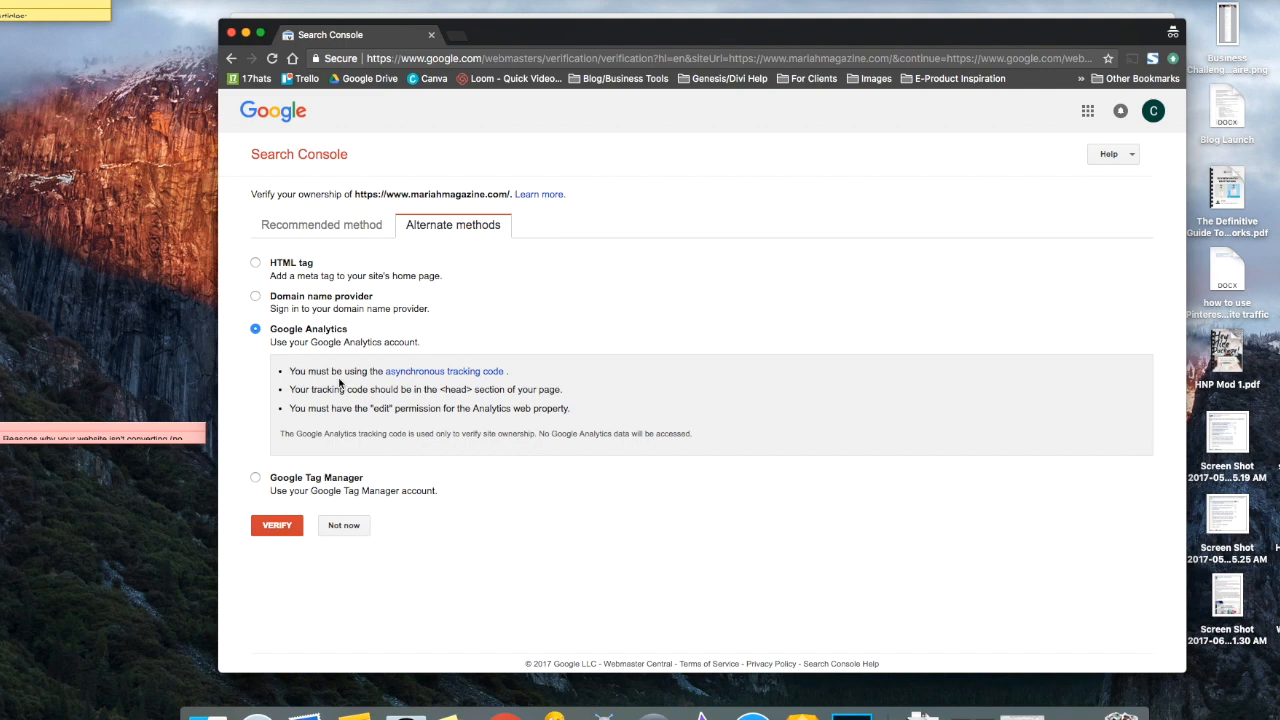
{"action": "left_click", "coordinate": [288, 528]}
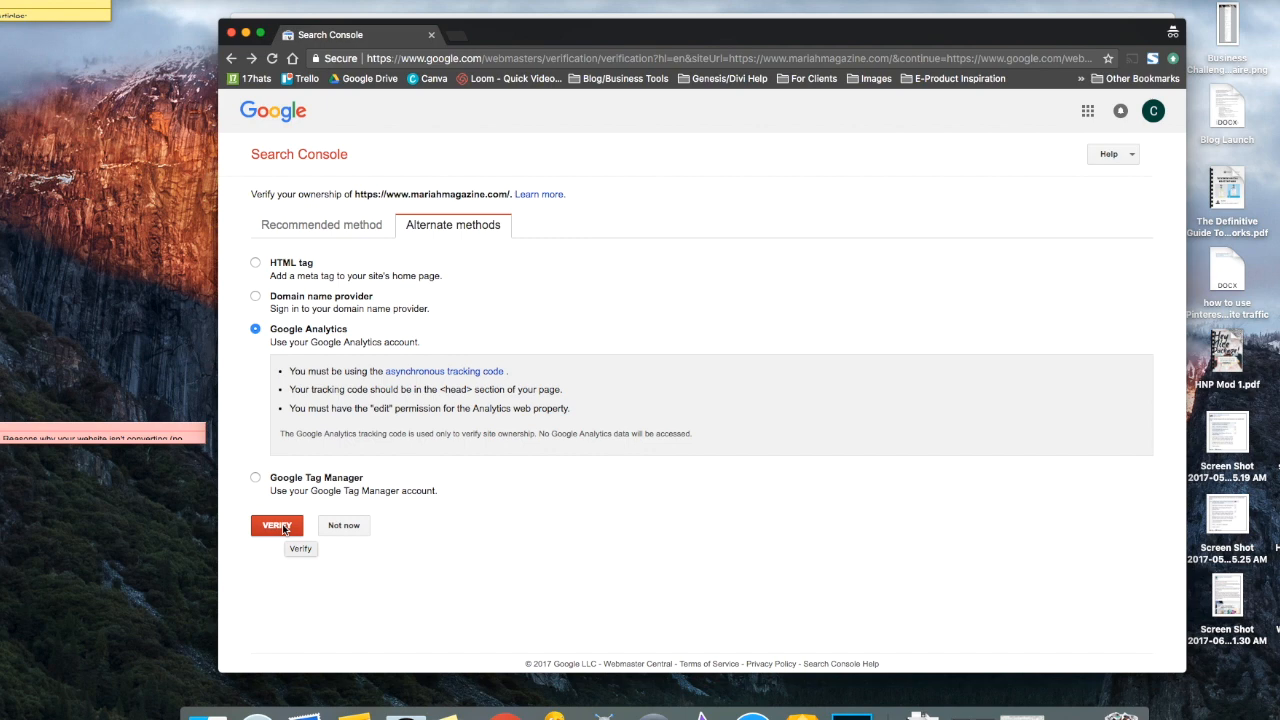
{"action": "left_click", "coordinate": [283, 528]}
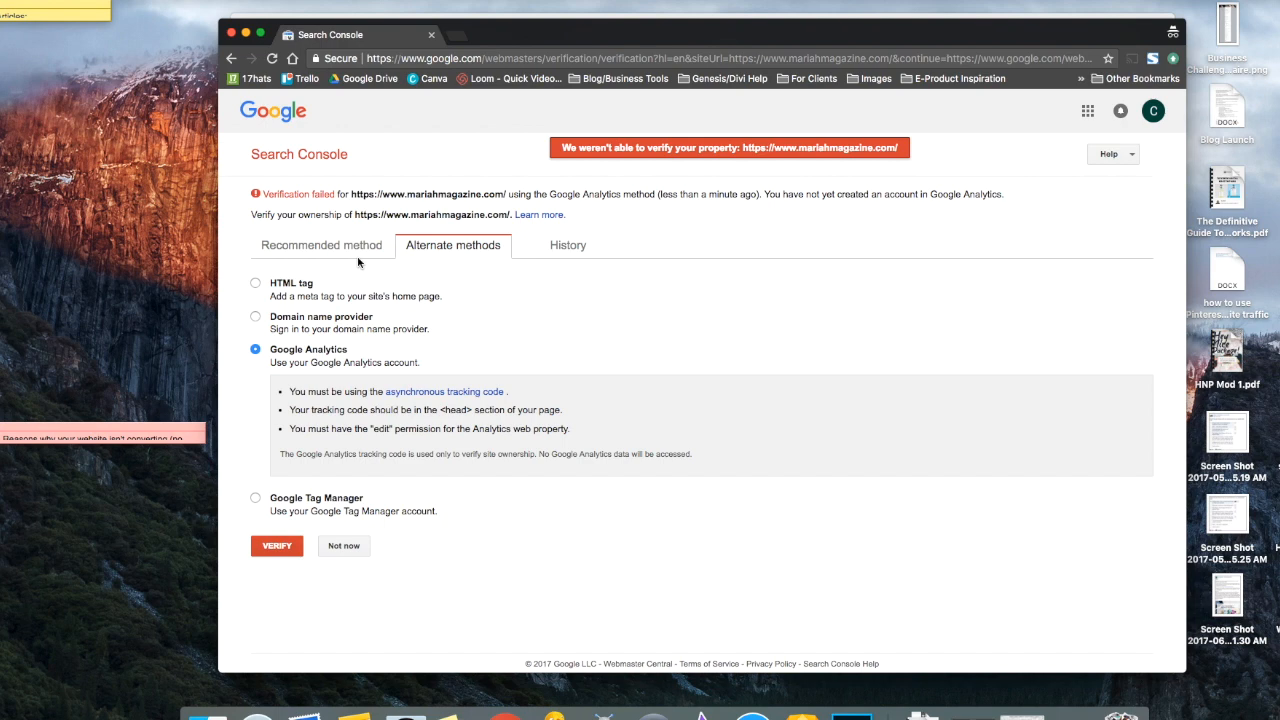
Step: Verify ownership through the Domain name provider method with GoDaddy.com as registrar
{"action": "left_click", "coordinate": [256, 317]}
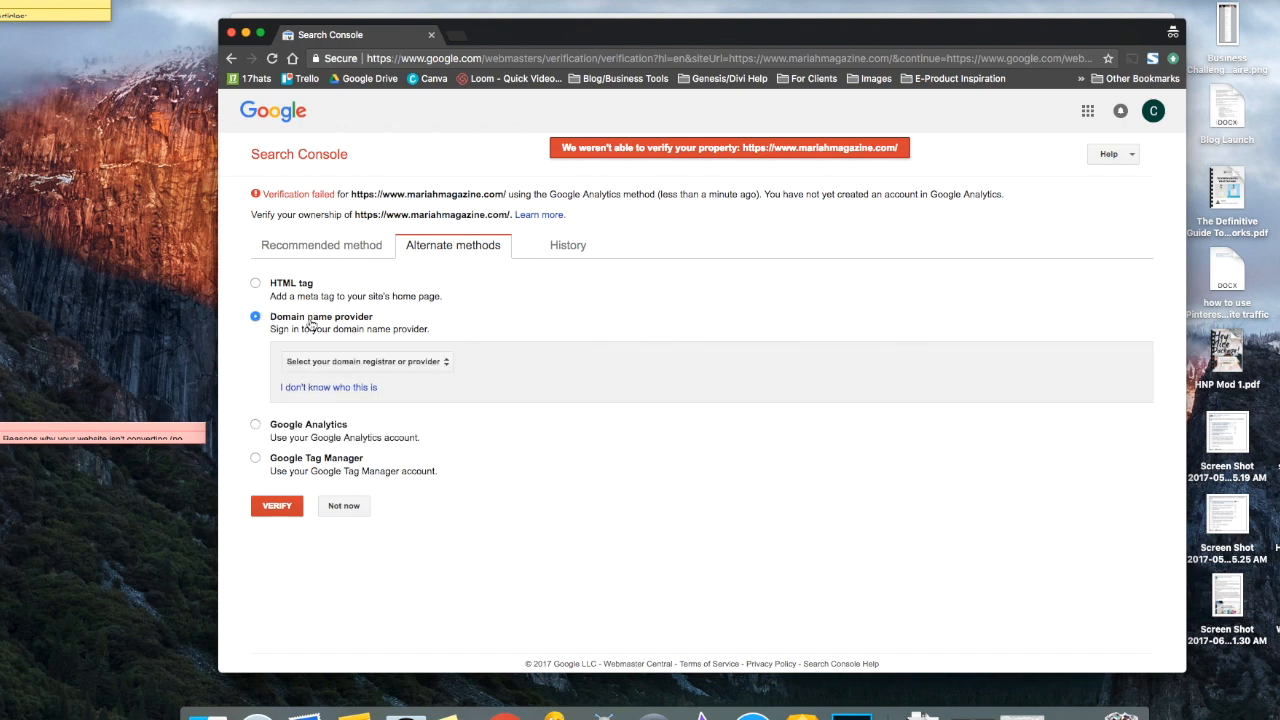
{"action": "left_click", "coordinate": [380, 362]}
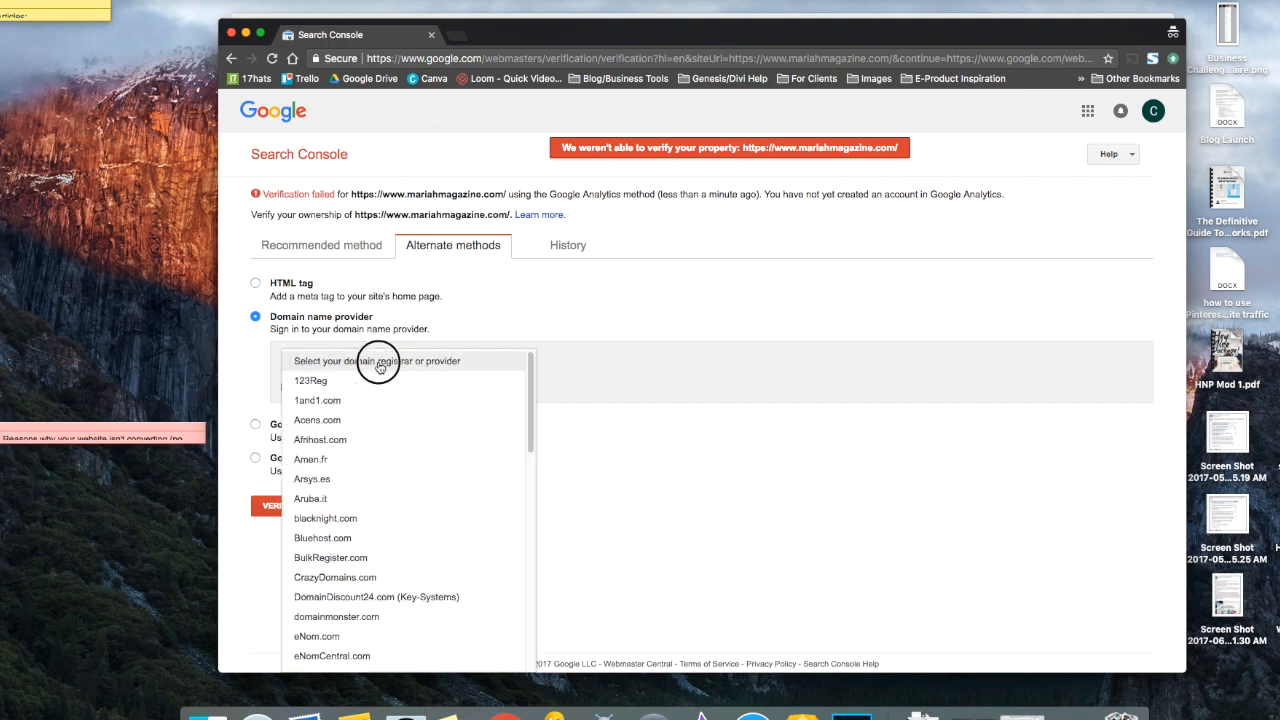
{"action": "scroll", "coordinate": [400, 380], "scroll_direction": "down", "scroll_amount": 3}
{"action": "scroll", "coordinate": [404, 380], "scroll_direction": "down", "scroll_amount": 3}
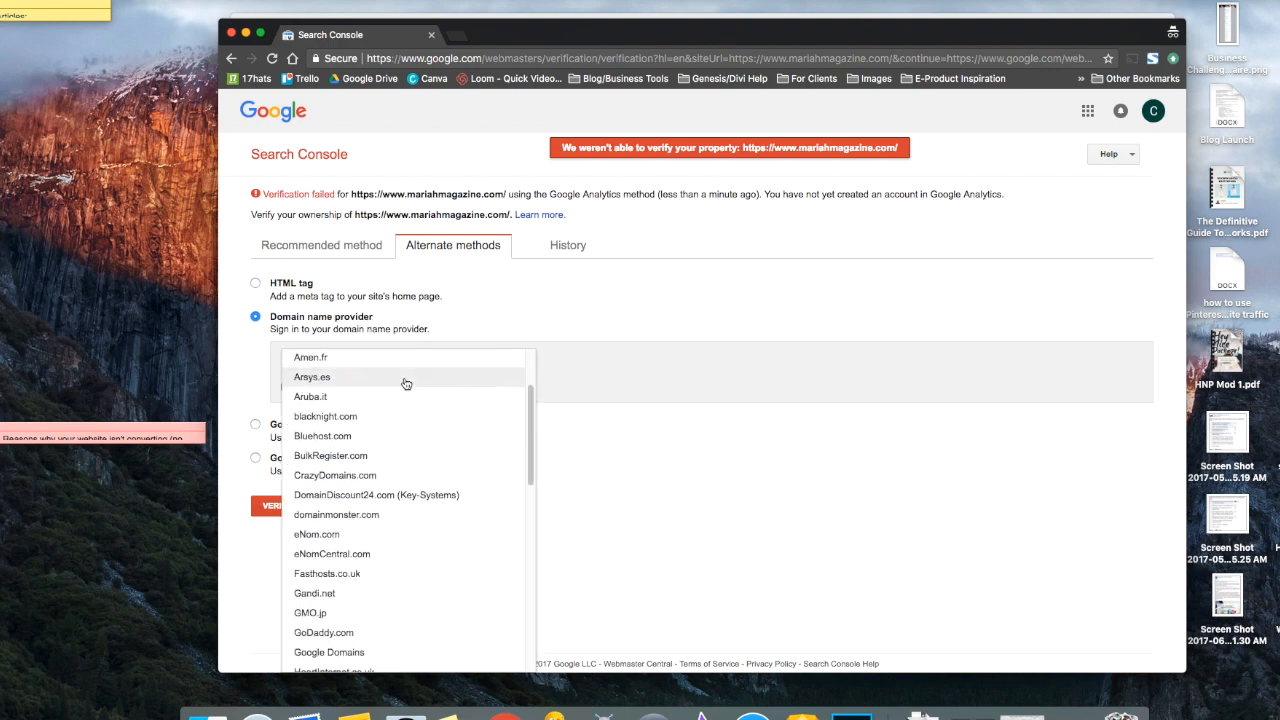
{"action": "scroll", "coordinate": [406, 382], "scroll_direction": "down", "scroll_amount": 2}
{"action": "scroll", "coordinate": [406, 400], "scroll_direction": "down", "scroll_amount": 1}
{"action": "left_click", "coordinate": [365, 520]}
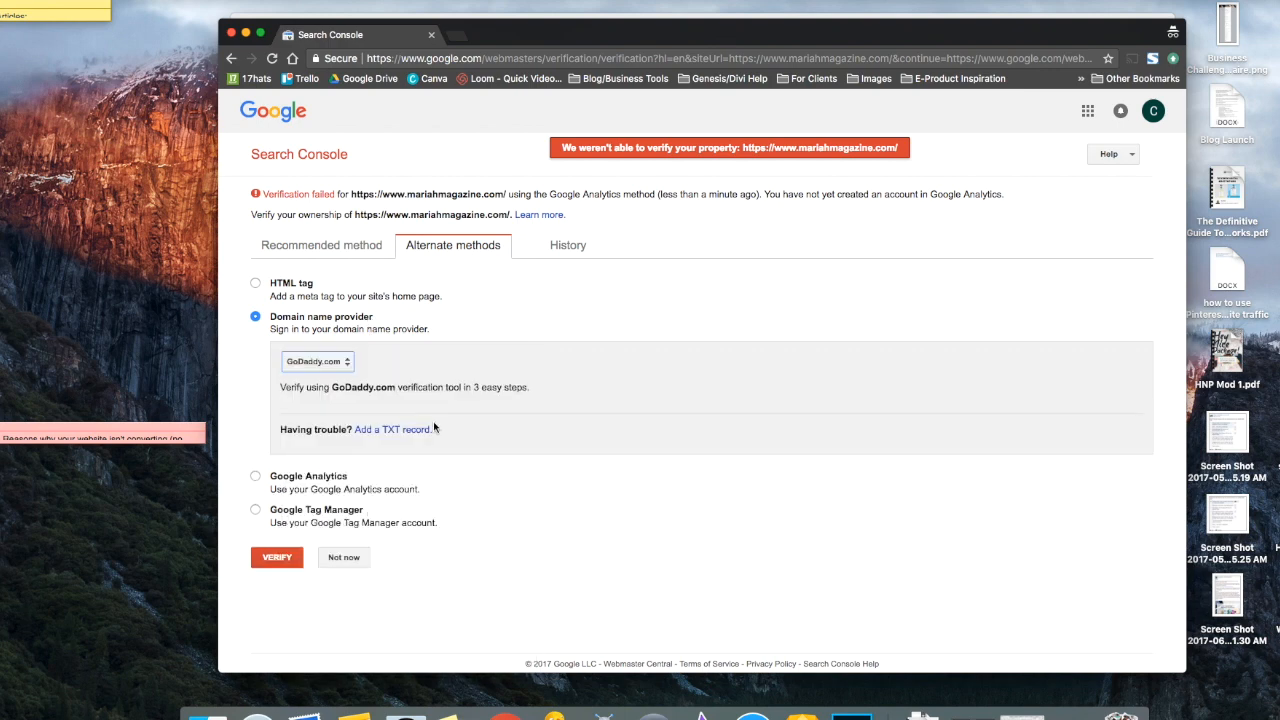
{"action": "left_click", "coordinate": [277, 557]}
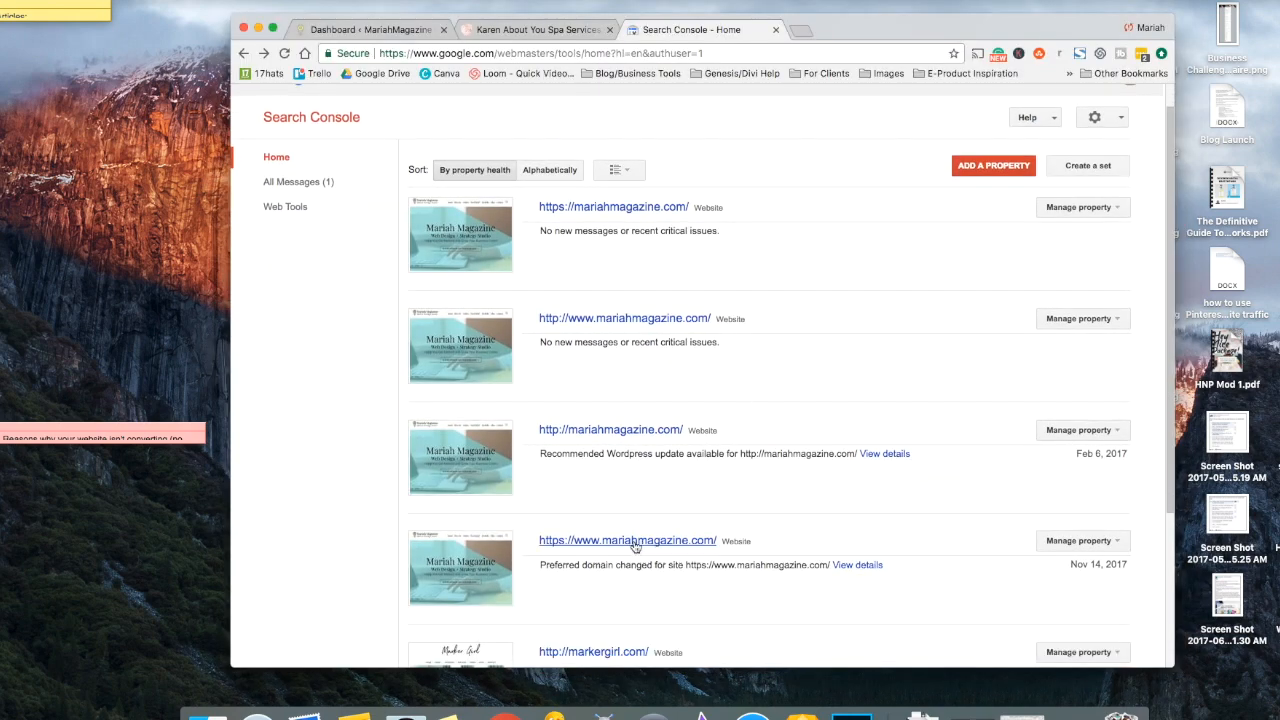
Step: From the mariahmagazine.com dashboard go to Crawl > Sitemaps and start Add/Test Sitemap
{"action": "left_click", "coordinate": [617, 545]}
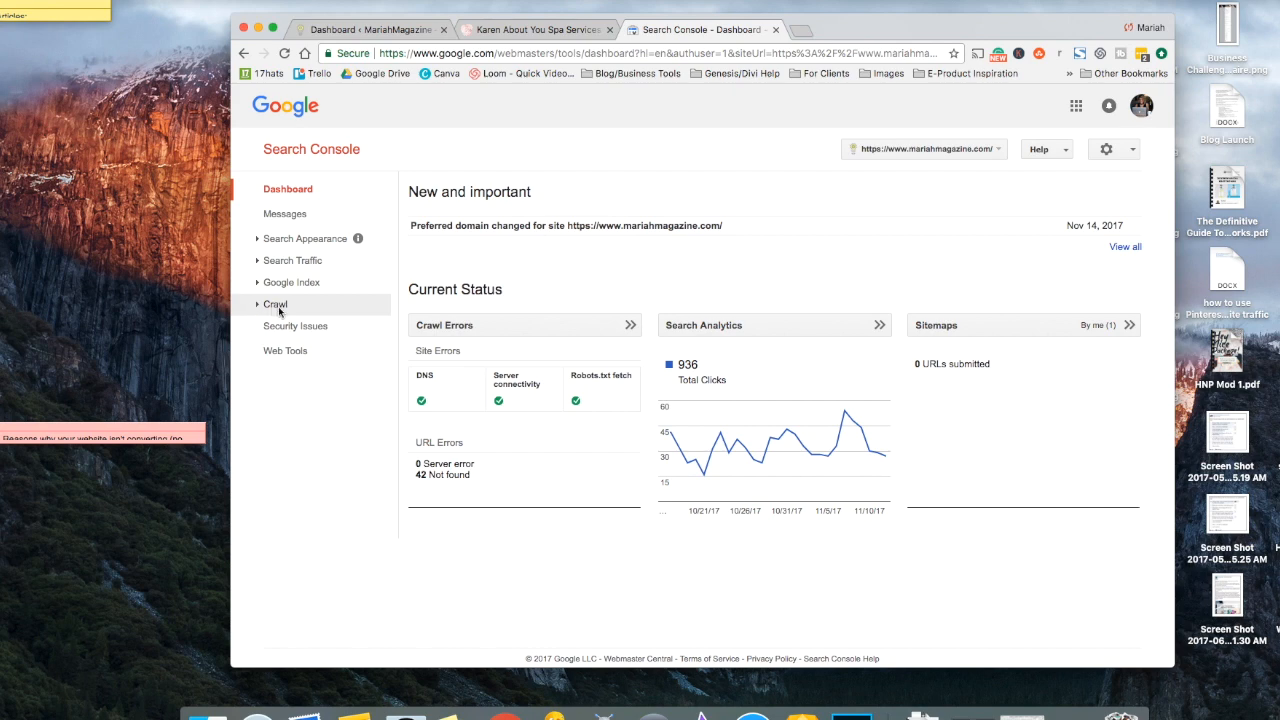
{"action": "left_click", "coordinate": [259, 306]}
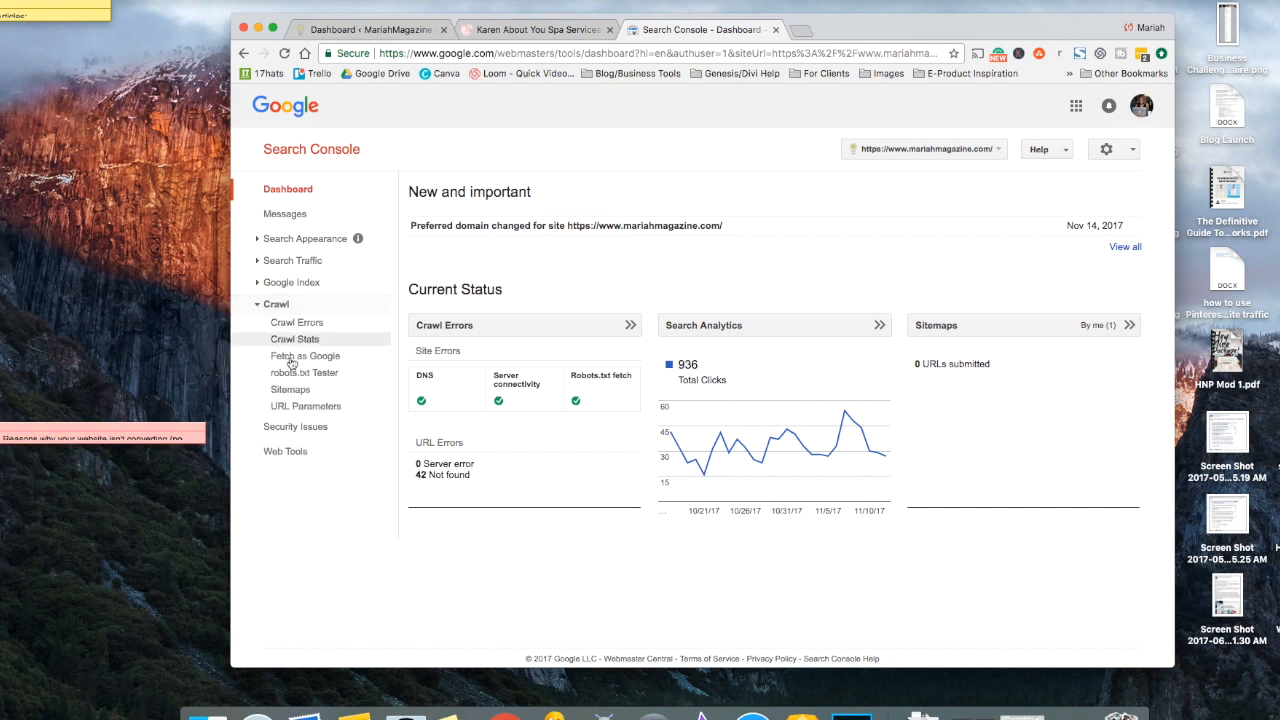
{"action": "left_click", "coordinate": [290, 390]}
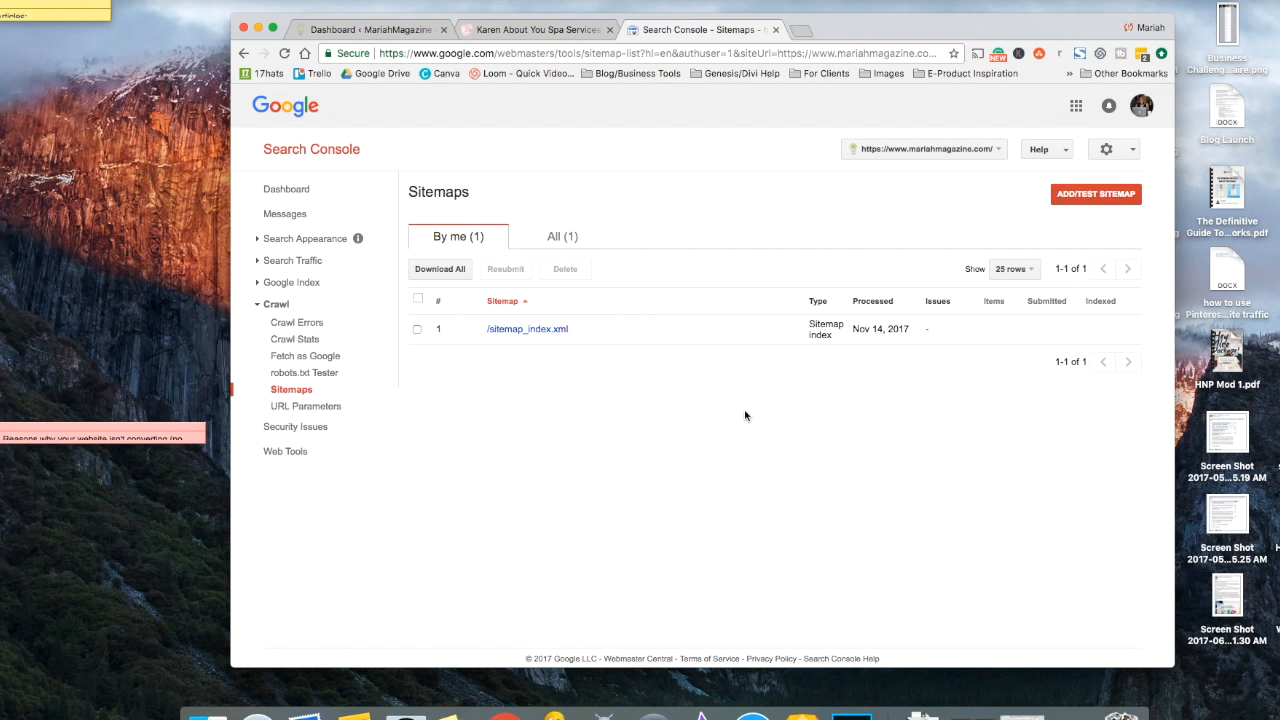
{"action": "left_click", "coordinate": [1083, 197]}
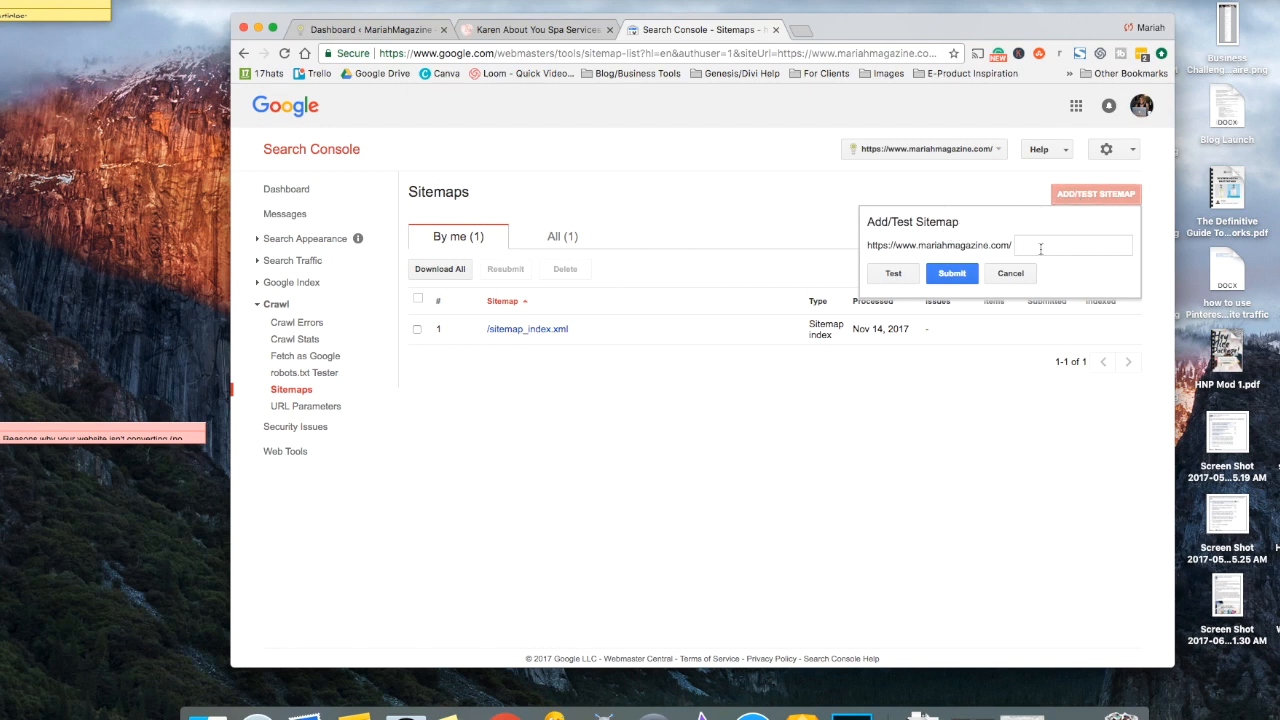
{"action": "left_click", "coordinate": [389, 30]}
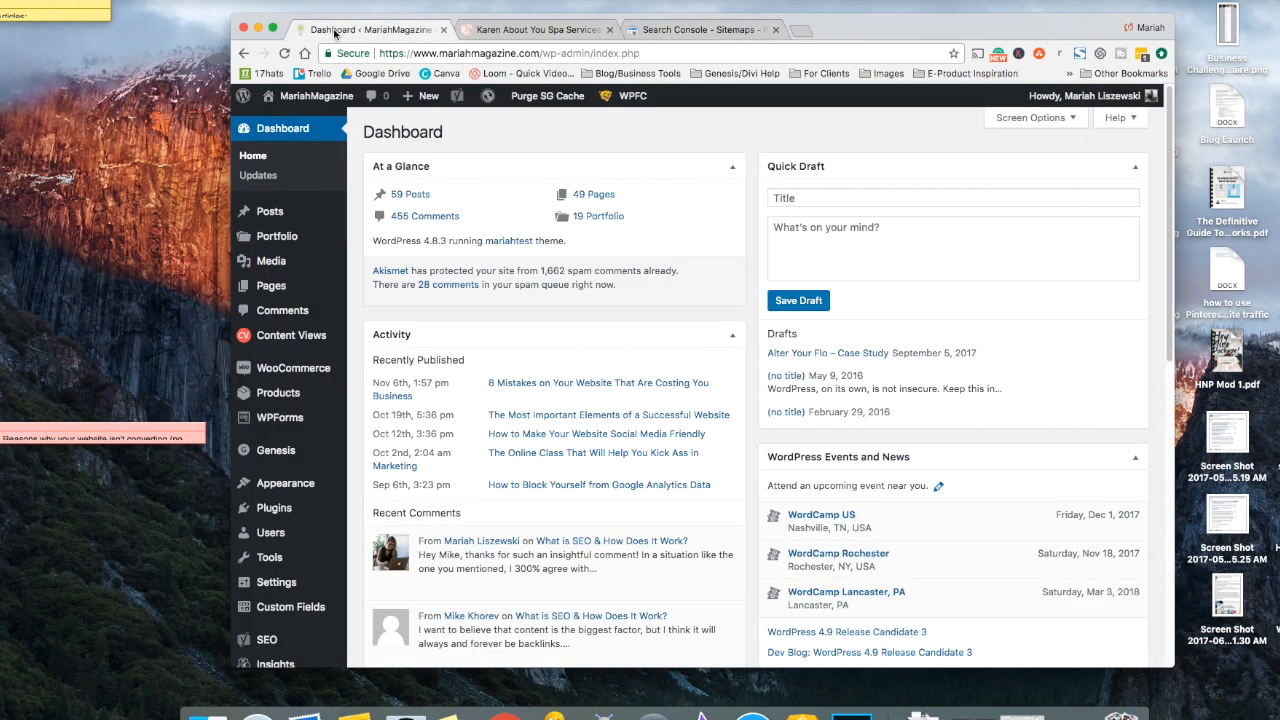
{"action": "scroll", "coordinate": [550, 350], "scroll_direction": "down", "scroll_amount": 4}
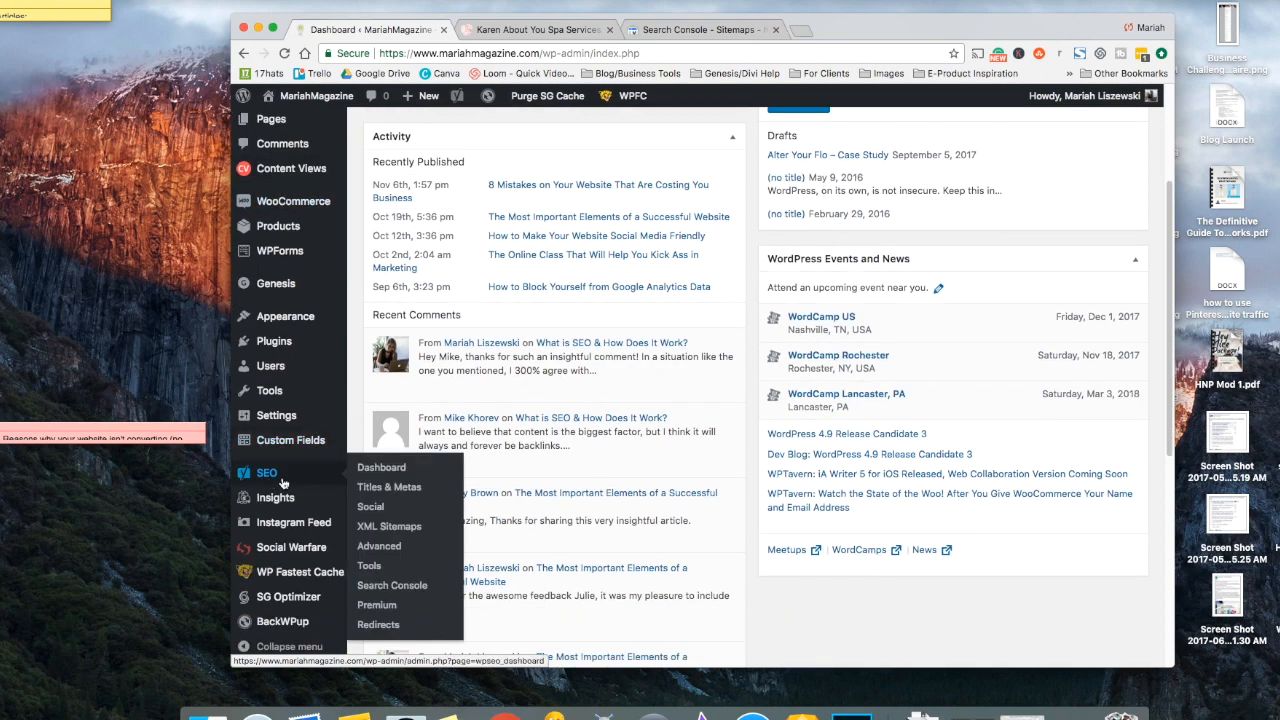
Step: View Yoast SEO's XML sitemap index and select the sitemap_index.xml path from the address bar
{"action": "left_click", "coordinate": [389, 526]}
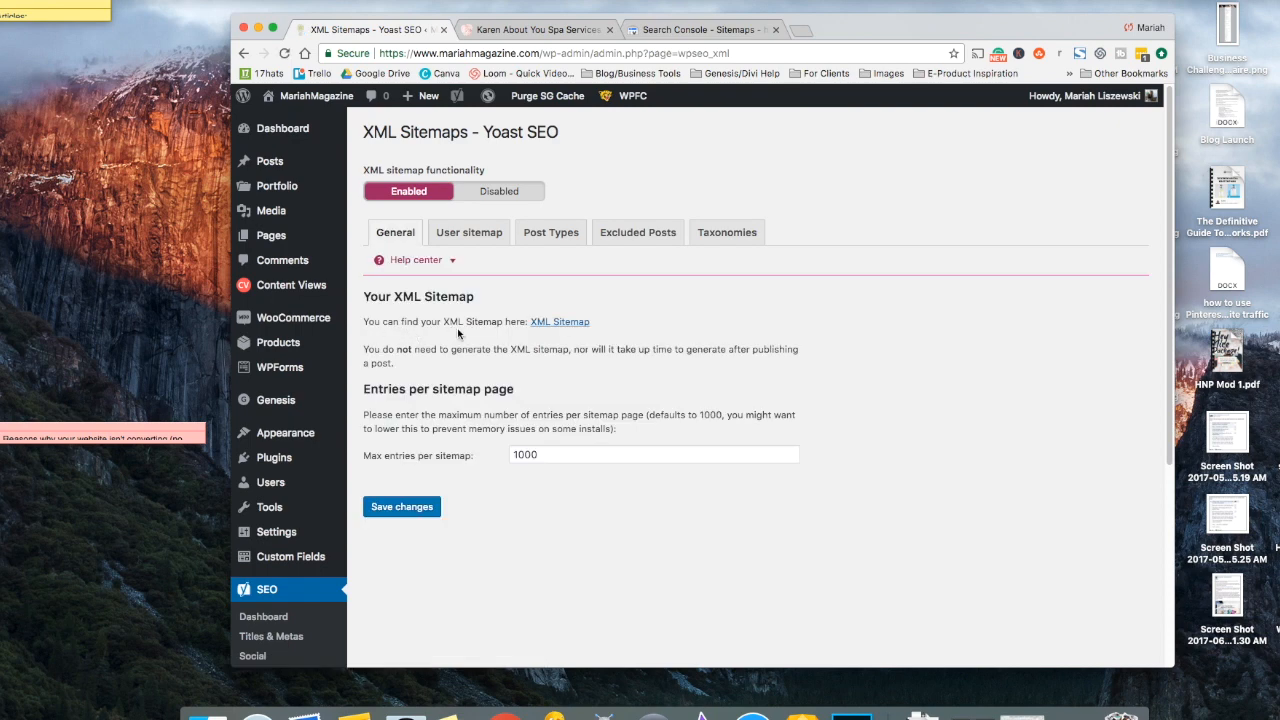
{"action": "left_click", "coordinate": [560, 321]}
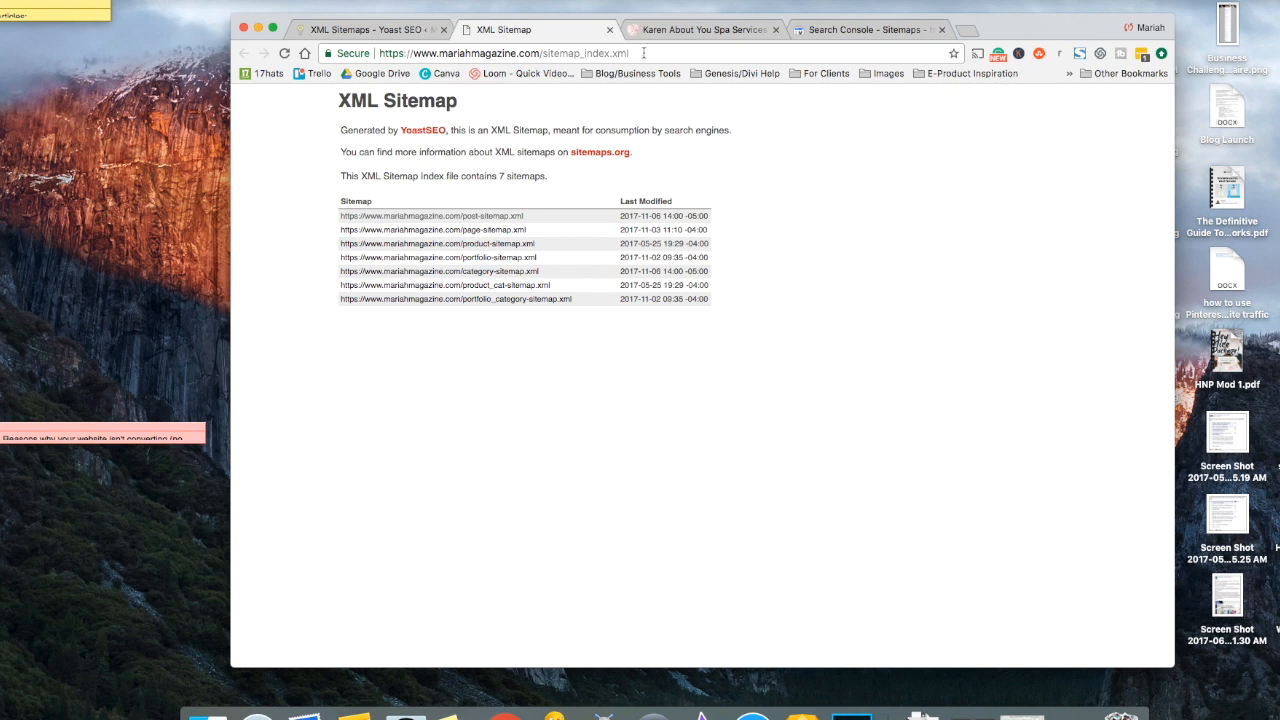
{"action": "left_click_drag", "start_coordinate": [643, 53], "coordinate": [540, 53]}
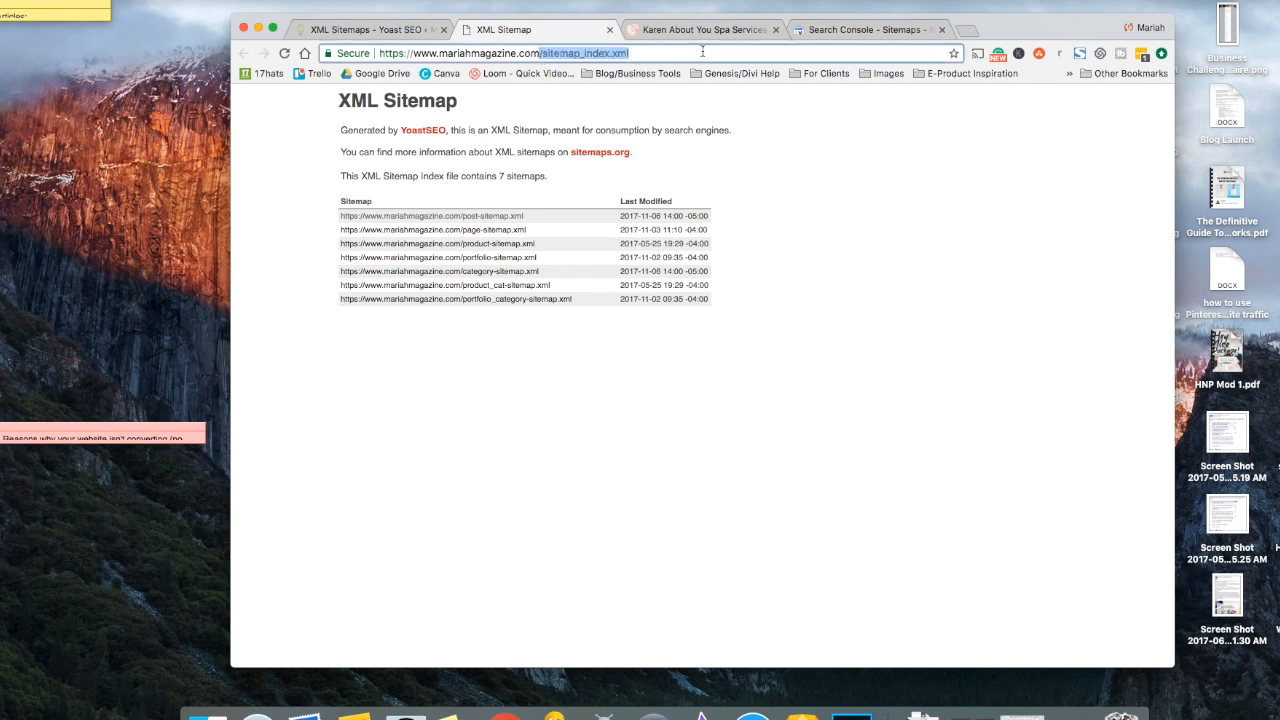
{"action": "left_click", "coordinate": [855, 35]}
Step: Paste the sitemap path, replace it with sitemap.xml, and submit the sitemap
{"action": "left_click", "coordinate": [1050, 249]}
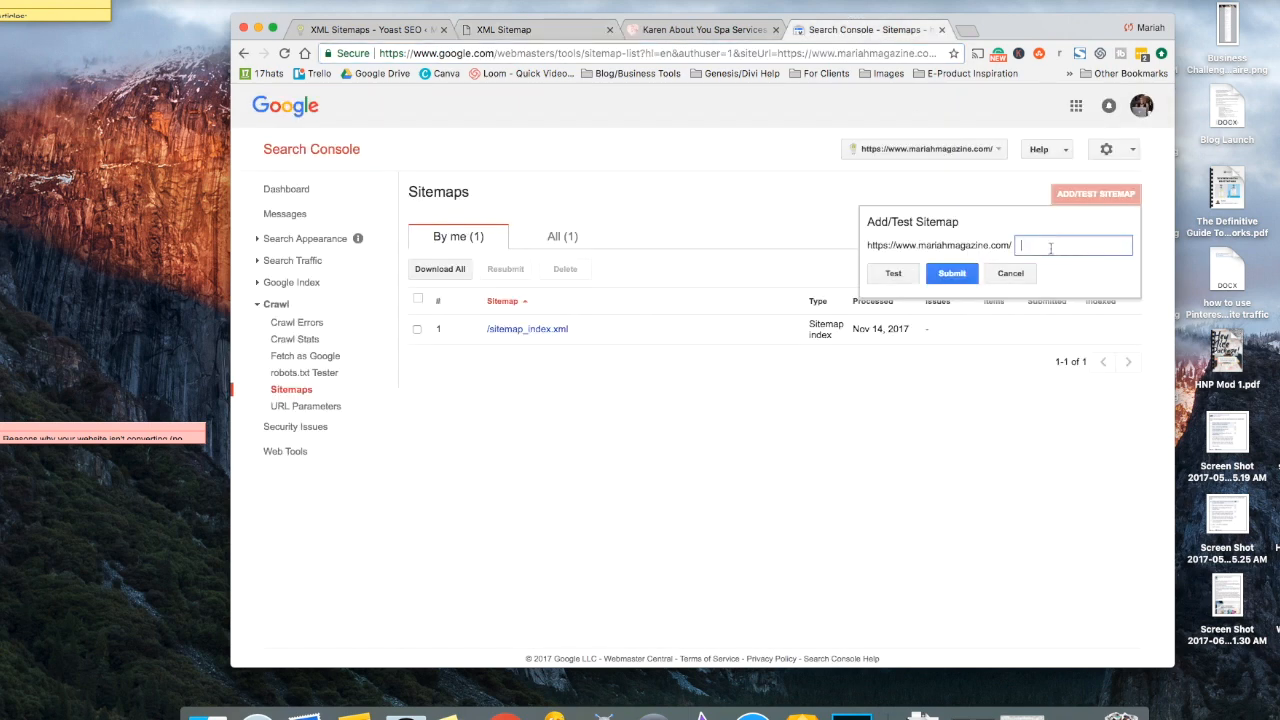
{"action": "type", "text": "/sitemap_index.xml"}
{"action": "left_click_drag", "start_coordinate": [1114, 247], "coordinate": [1018, 247]}
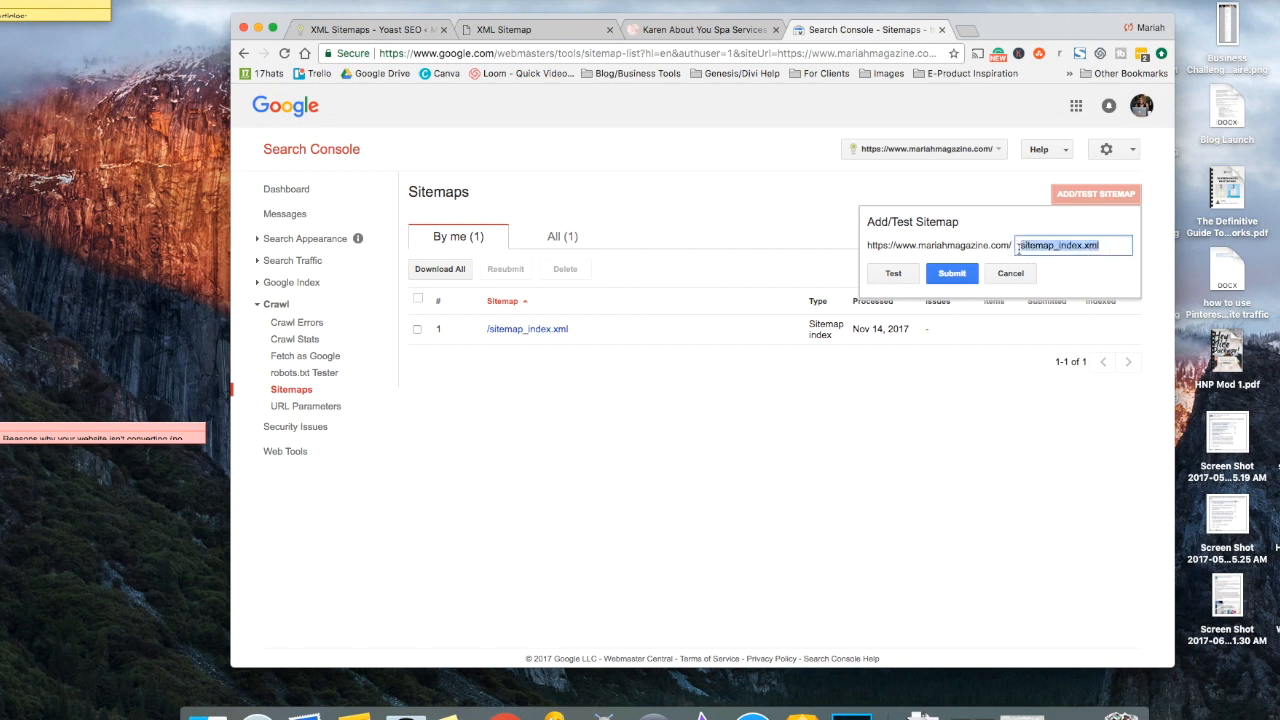
{"action": "key", "text": "BackSpace"}
{"action": "type", "text": "sitemap.xml"}
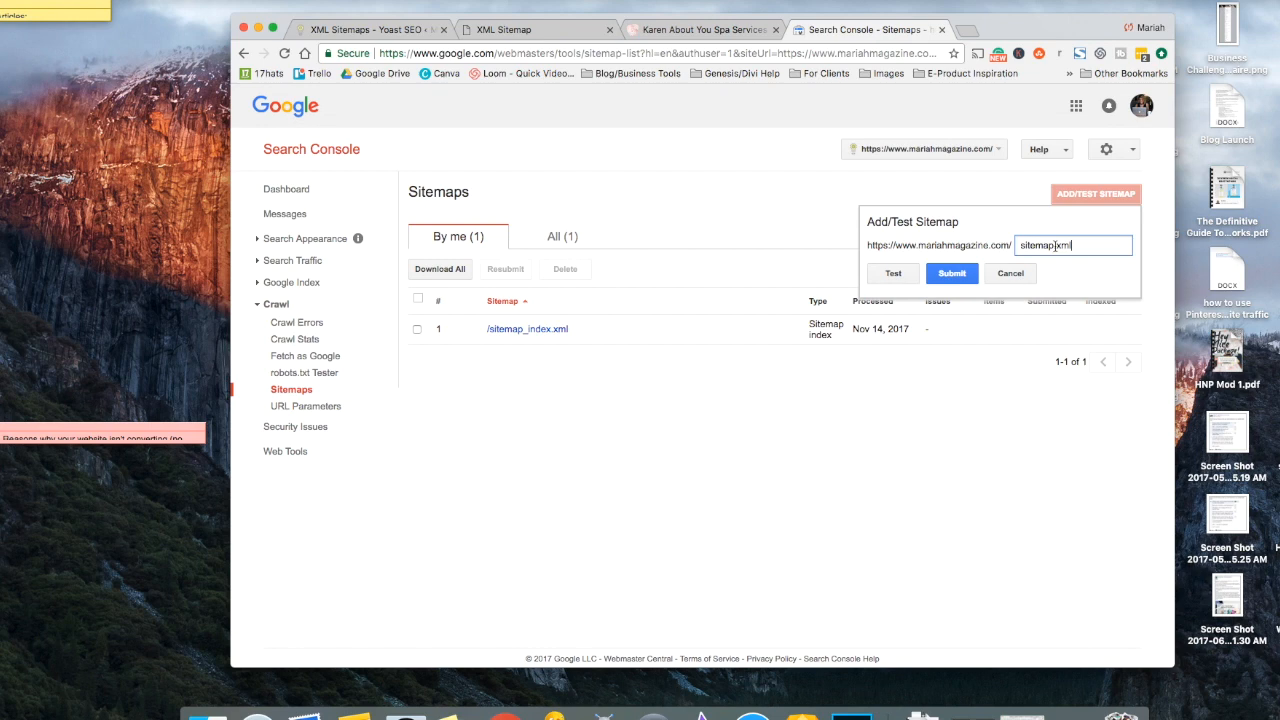
{"action": "left_click", "coordinate": [957, 276]}
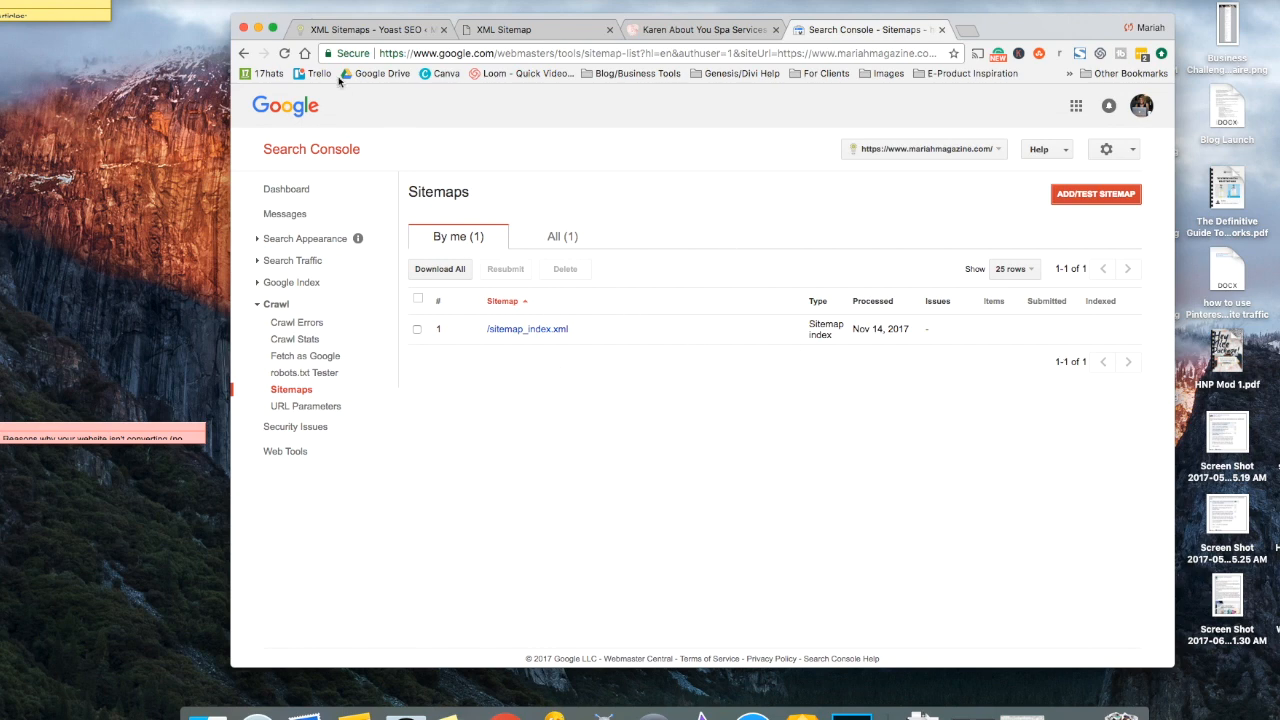
Step: Reload the Sitemaps report to show the newly submitted /sitemap.xml as Pending
{"action": "left_click", "coordinate": [285, 53]}
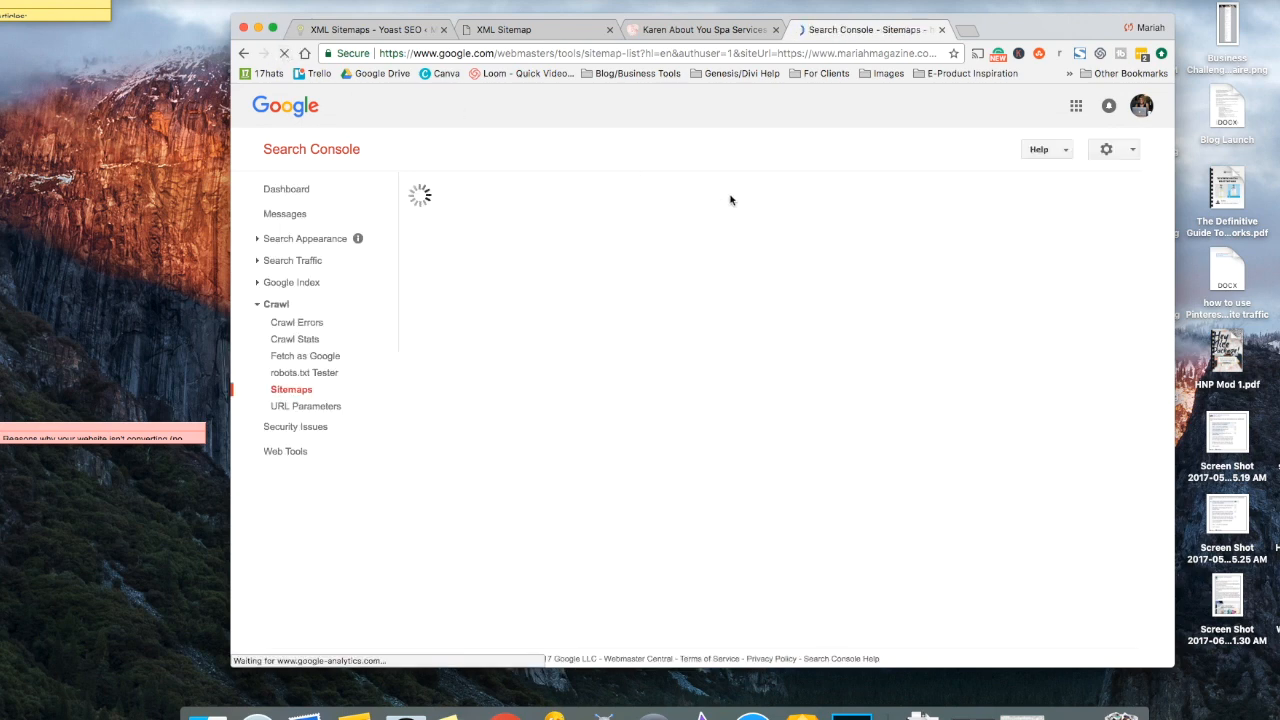